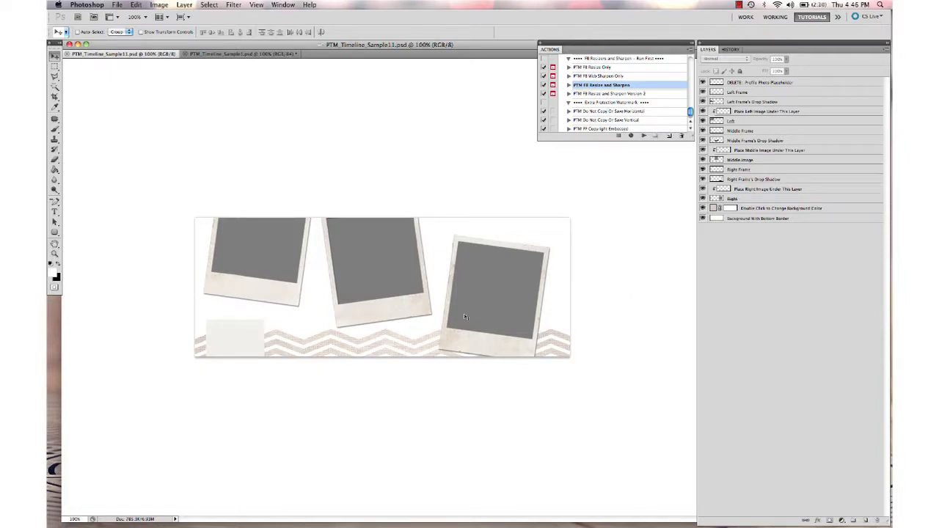
- Open the bride, girl and newborn photos from the Sample - 11 folder inside Timeline Sample Images
click(114, 5)
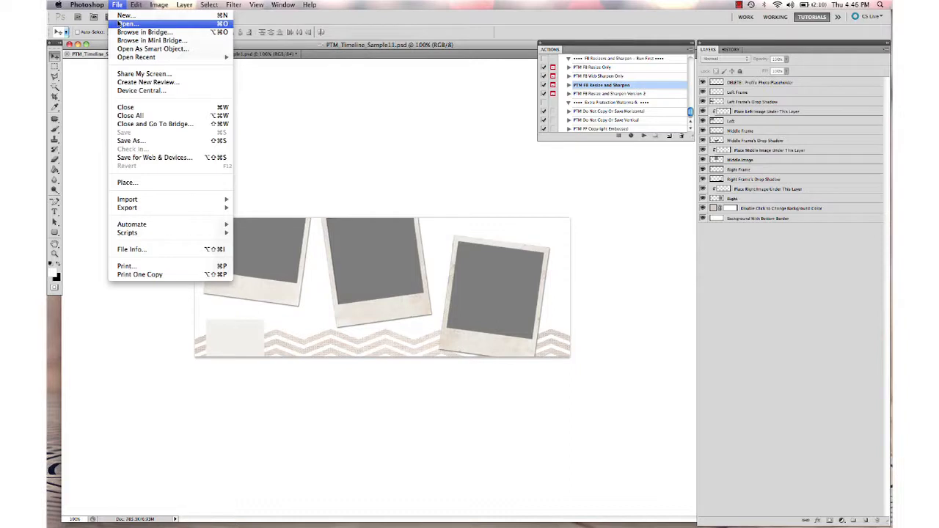
click(124, 24)
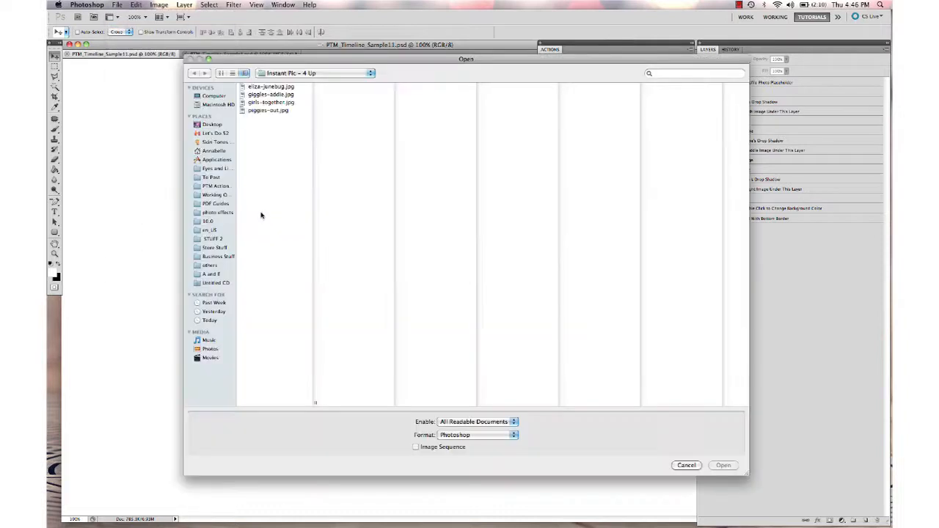
click(289, 74)
click(284, 85)
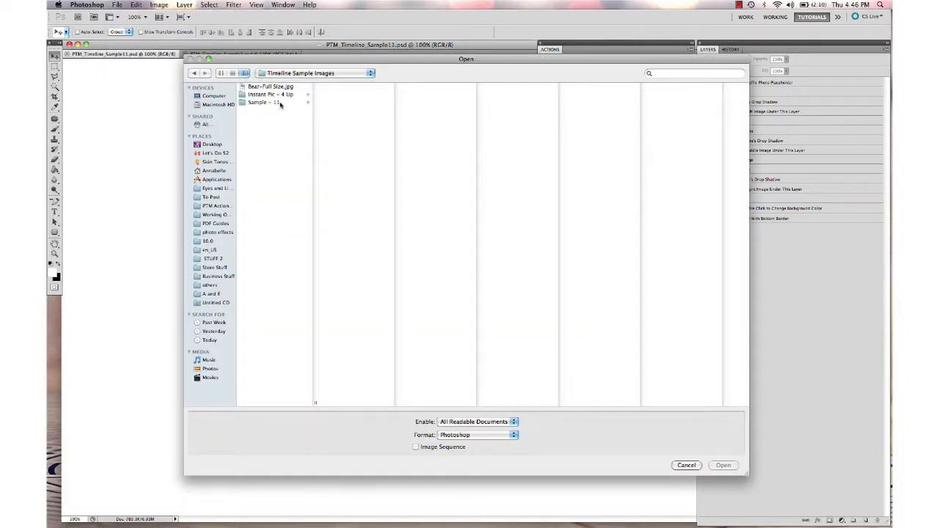
click(280, 103)
click(334, 88)
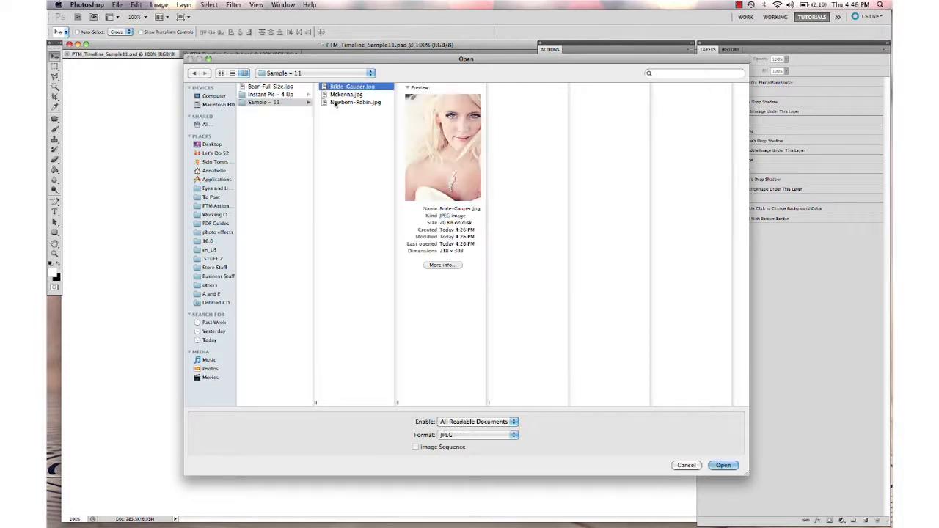
shift+click(334, 104)
key(Return)
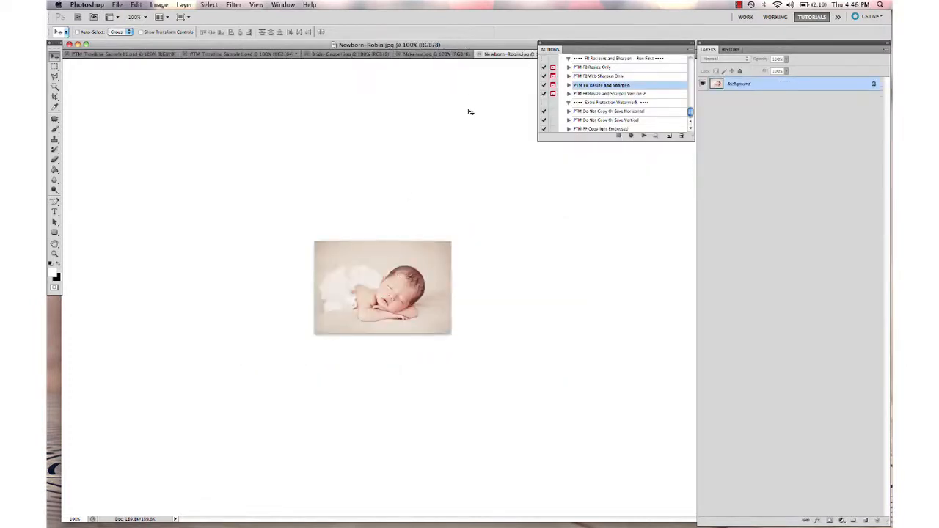
- Float PTM_Timeline_Sample11.psd beside the photo windows and copy the newborn photo into it
drag(151, 56, 200, 95)
drag(292, 61, 235, 92)
drag(272, 44, 508, 56)
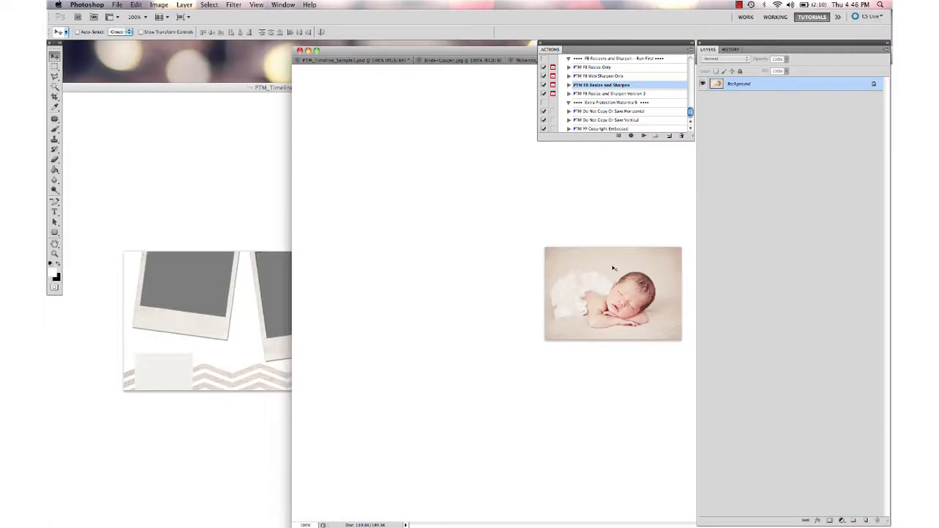
drag(613, 268, 211, 283)
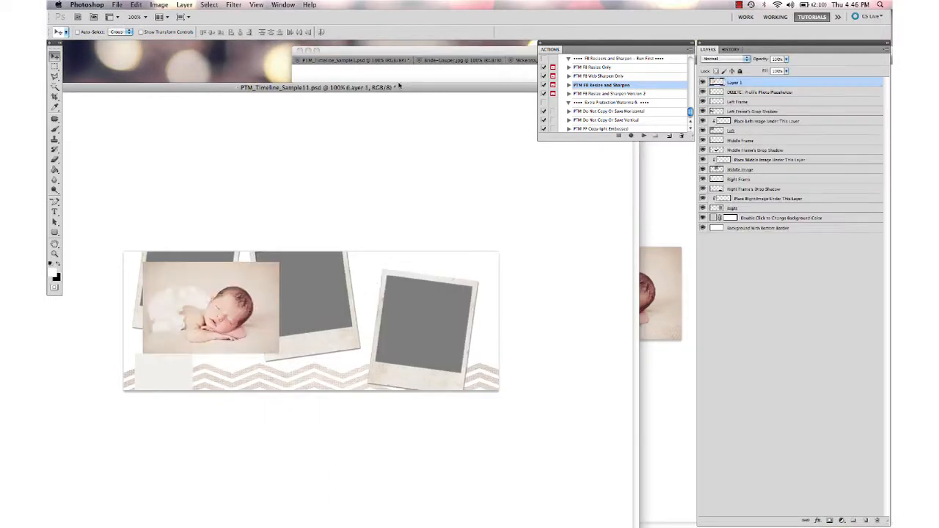
- Copy the photo of the girl in the grass into the Sample11 template and close its source file
click(399, 76)
click(513, 60)
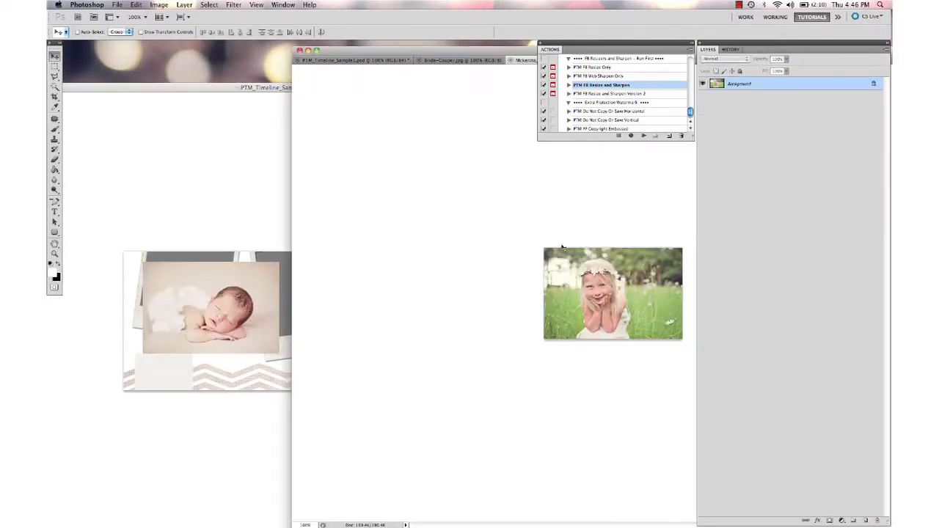
drag(564, 263, 191, 286)
click(450, 72)
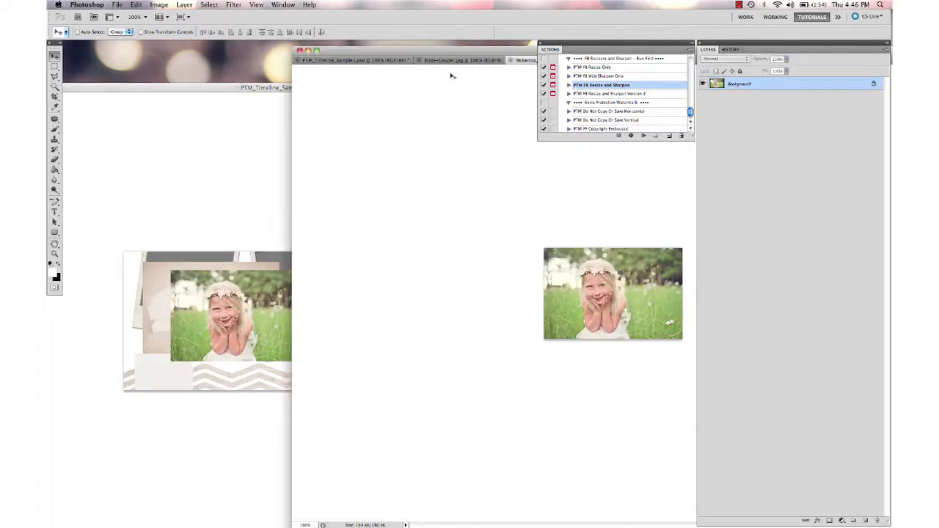
key(super+w)
- Copy the bride photo into the Sample11 template and close its source file
drag(609, 309, 216, 346)
click(434, 81)
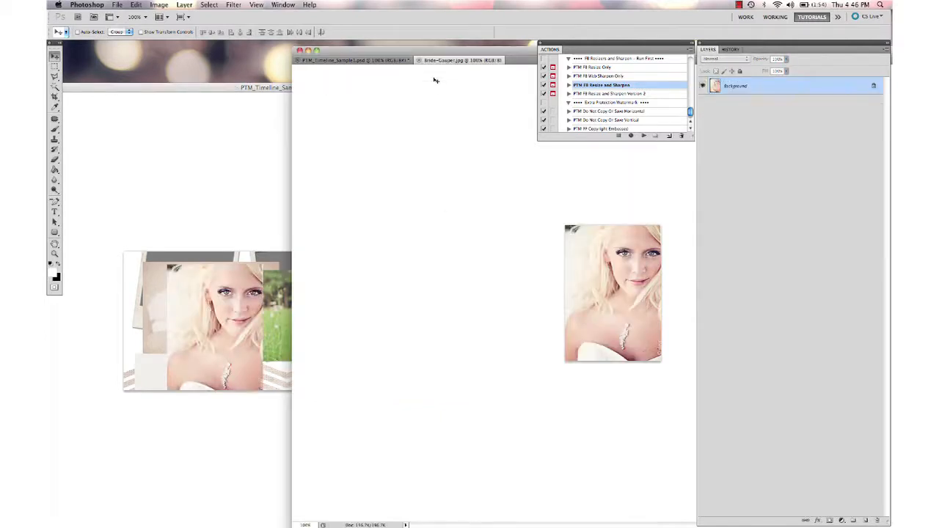
key(super+w)
- Dock the two template documents together and show PTM_Timeline_Sample11.psd in full-screen mode
drag(347, 52, 286, 97)
drag(88, 87, 196, 86)
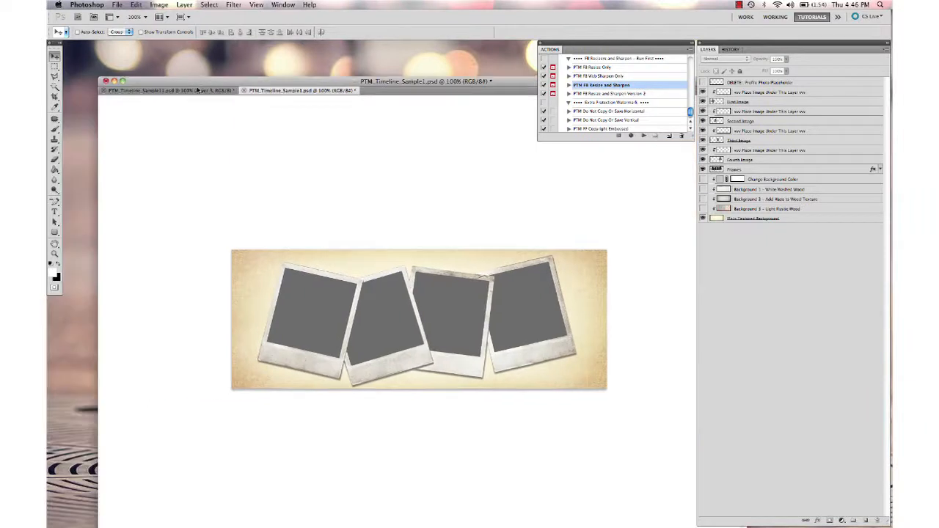
click(195, 86)
key(f)
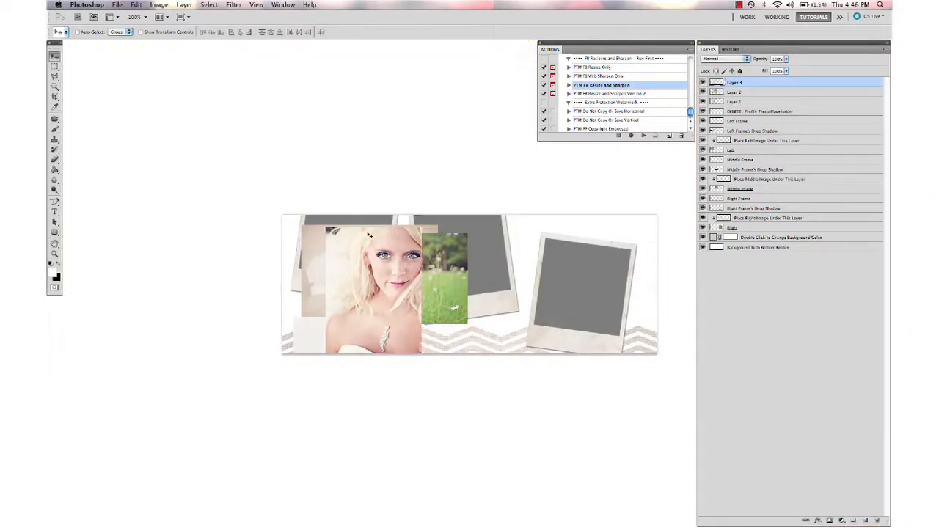
drag(429, 287, 327, 236)
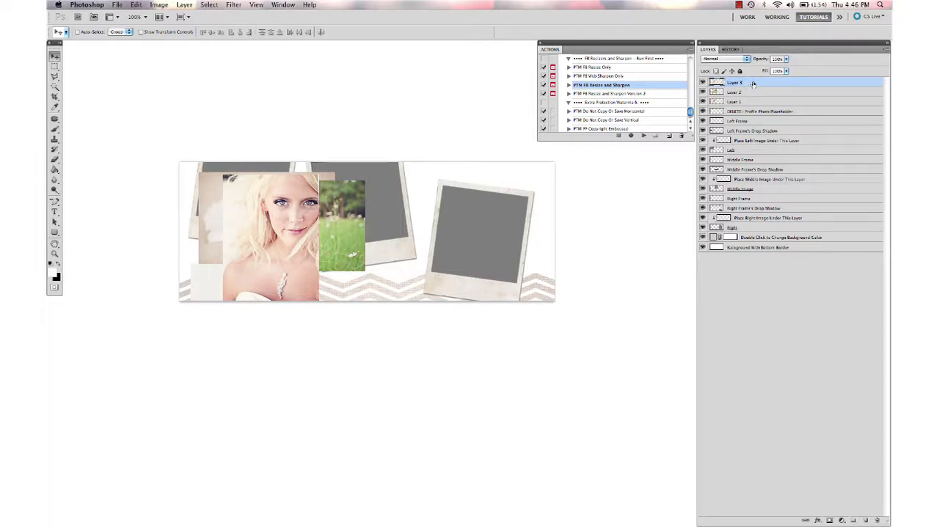
- Put the bride layer beneath the left frame's placement layer and the newborn layer beneath the right frame's, positioning each photo over its frame
drag(752, 84, 757, 146)
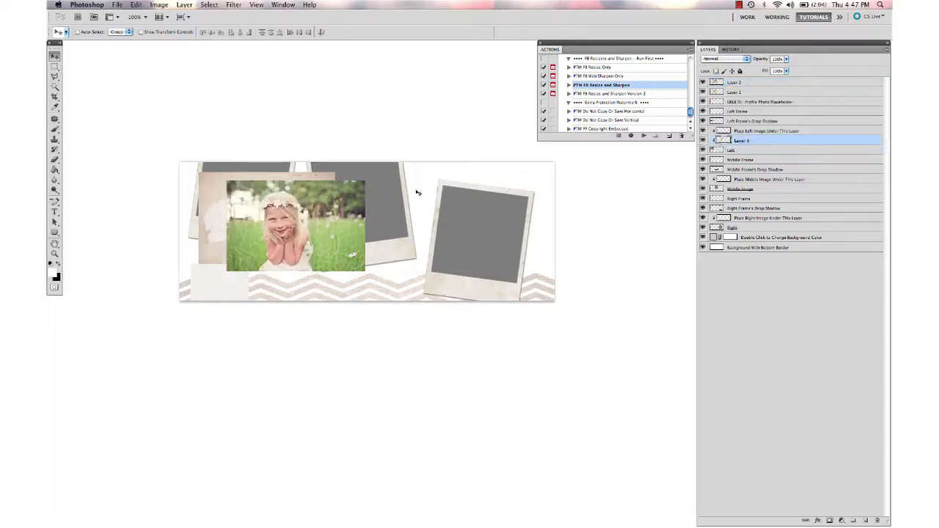
drag(257, 250, 222, 216)
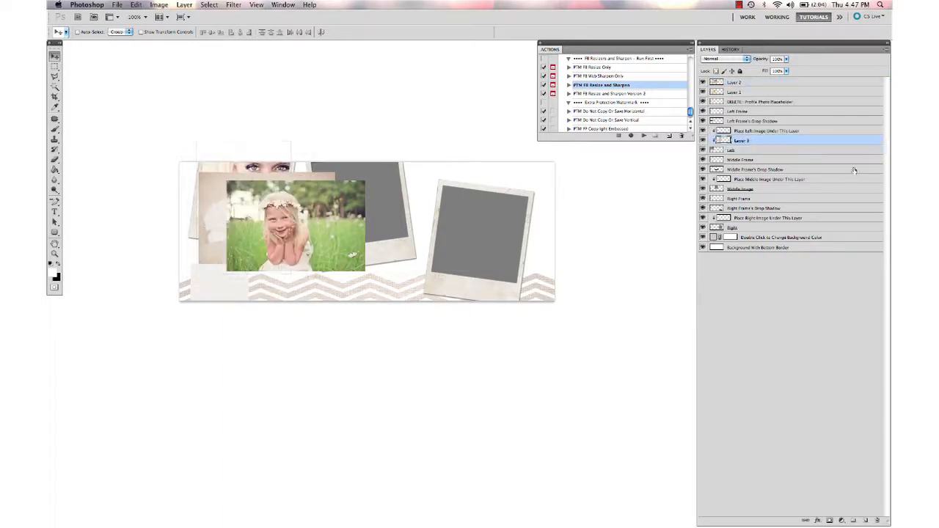
click(762, 93)
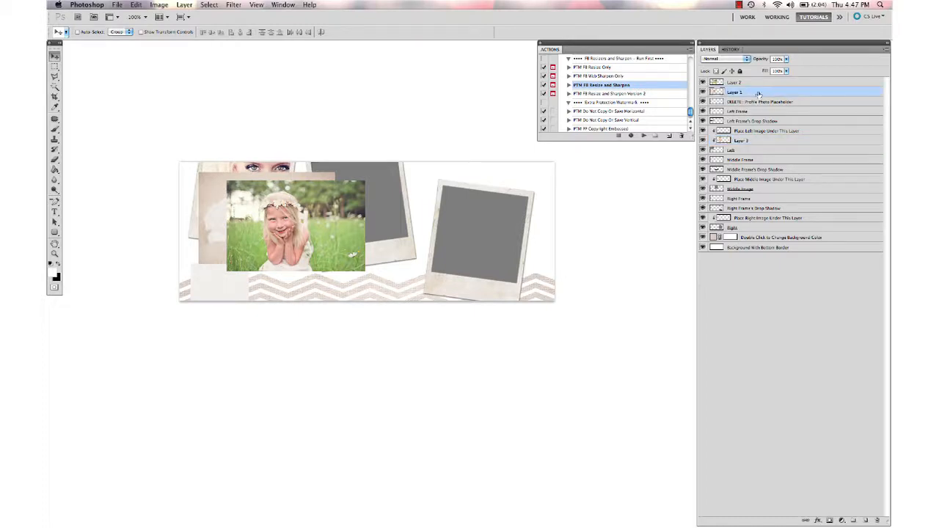
drag(758, 94, 755, 220)
drag(307, 236, 516, 257)
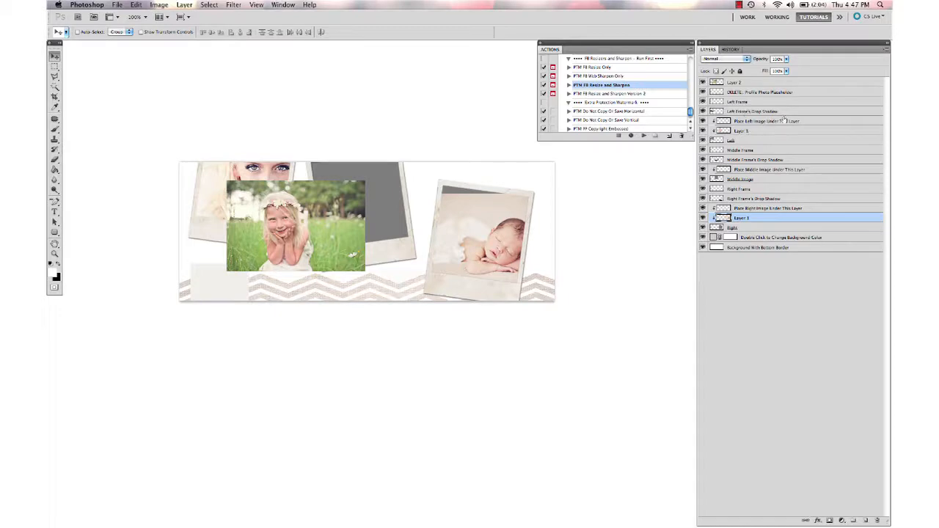
- Put the girl's photo layer beneath "Place Middle Image Under This Layer" and position the photo over the middle frame
click(746, 83)
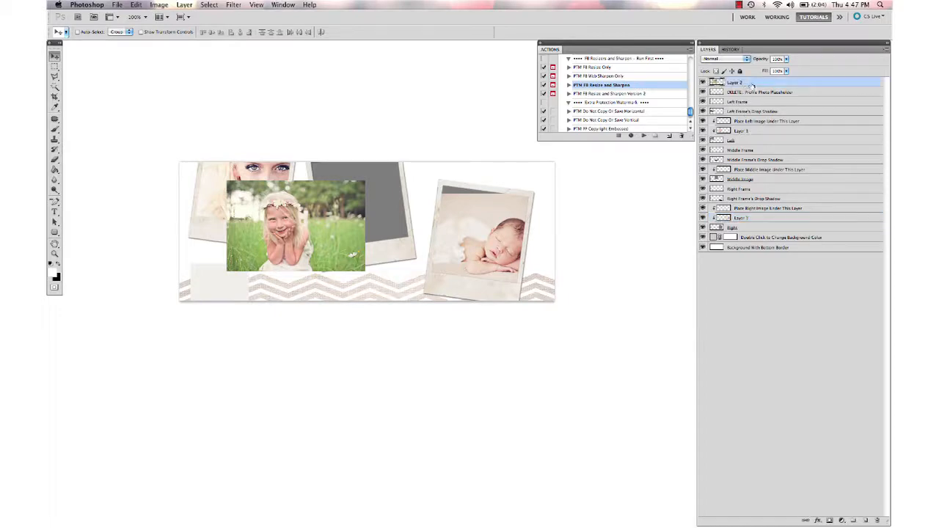
drag(751, 88, 748, 173)
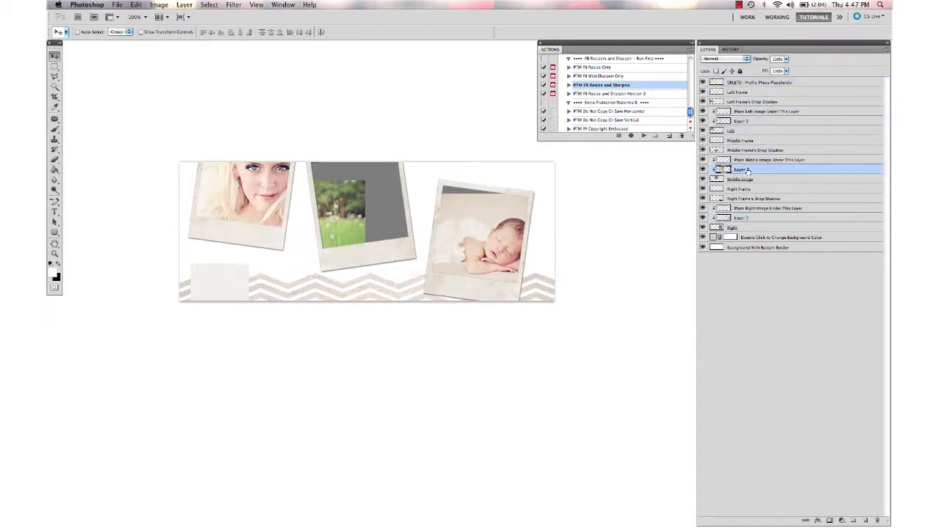
drag(363, 218, 441, 208)
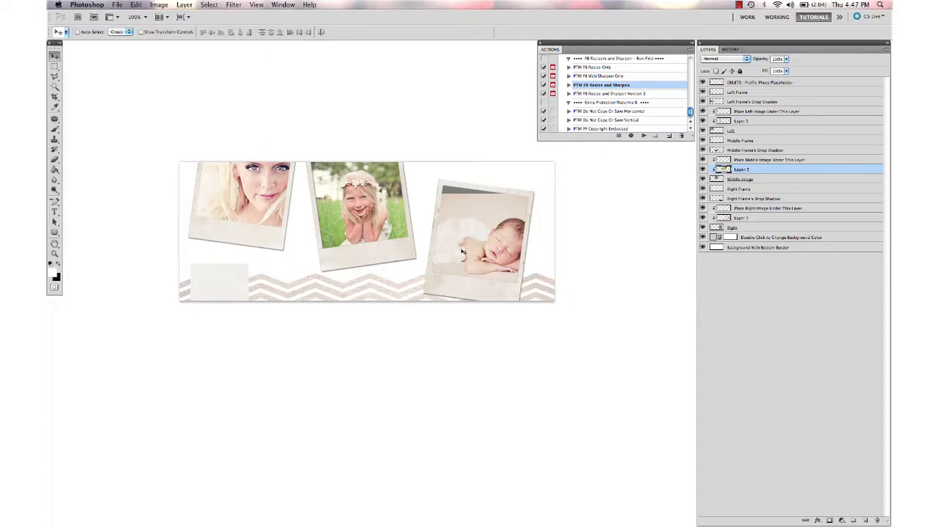
- Rotate the girl's photo about 6° counterclockwise with Free Transform and shift it to fit the middle frame
key(ctrl+t)
drag(488, 275, 490, 270)
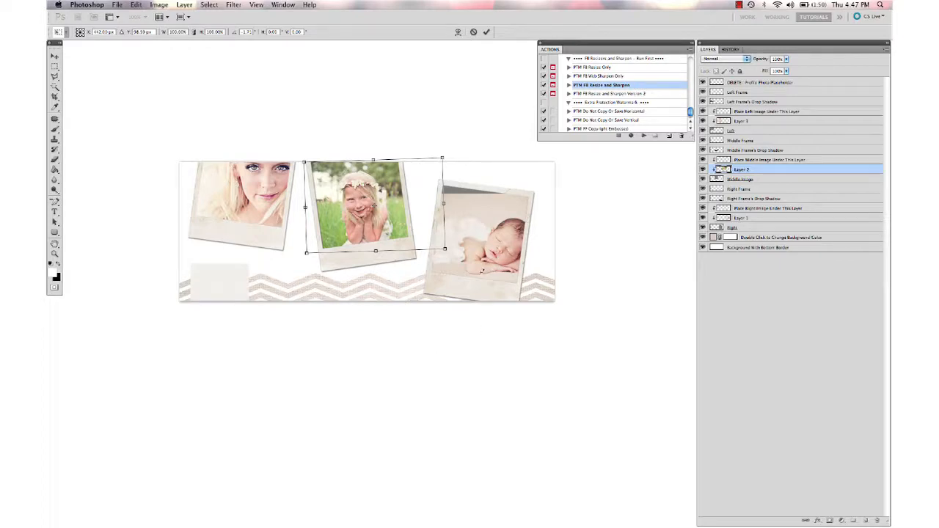
drag(482, 271, 490, 261)
drag(409, 197, 400, 192)
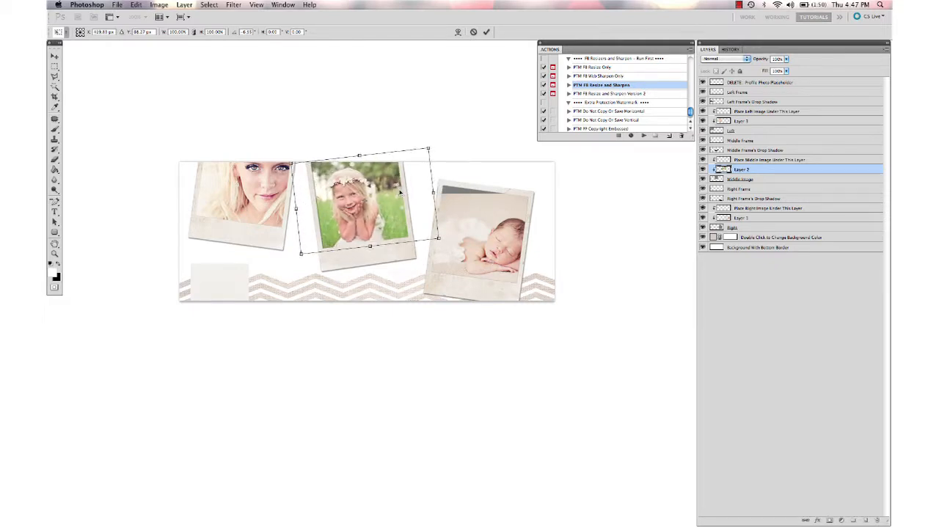
key(Return)
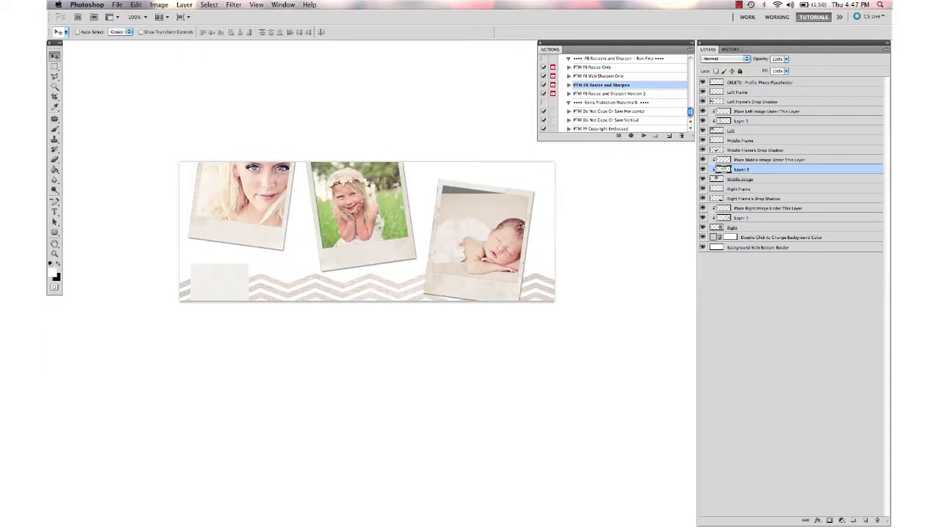
- Rotate the newborn photo about 7.5° clockwise with Free Transform and center the baby in the right frame
click(473, 253)
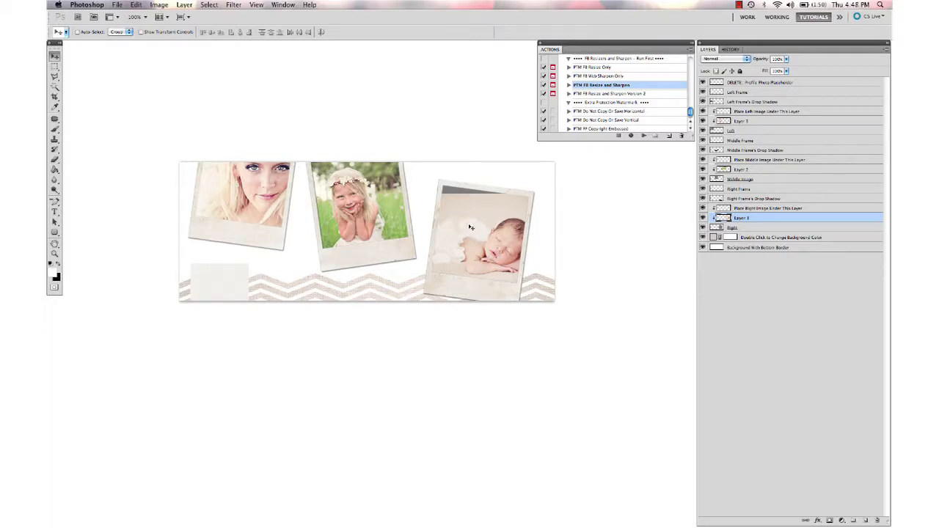
key(super+t)
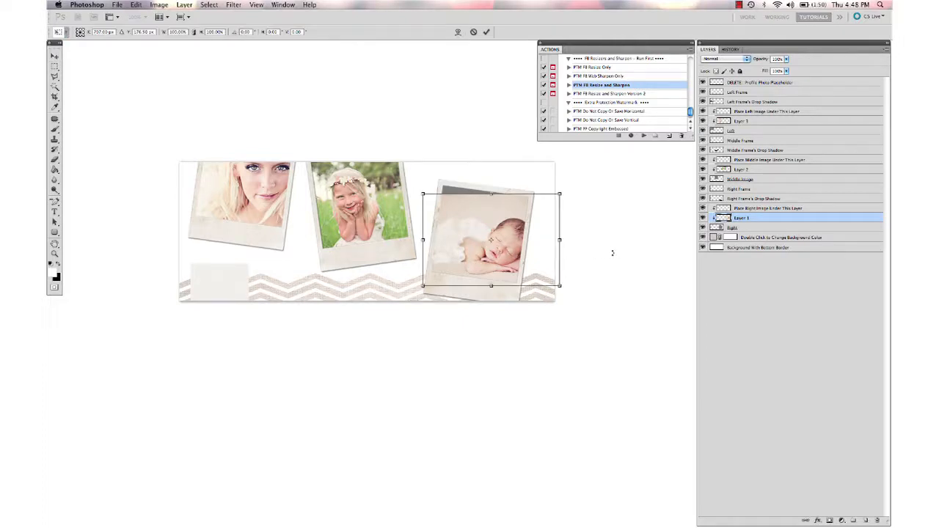
drag(591, 244, 589, 258)
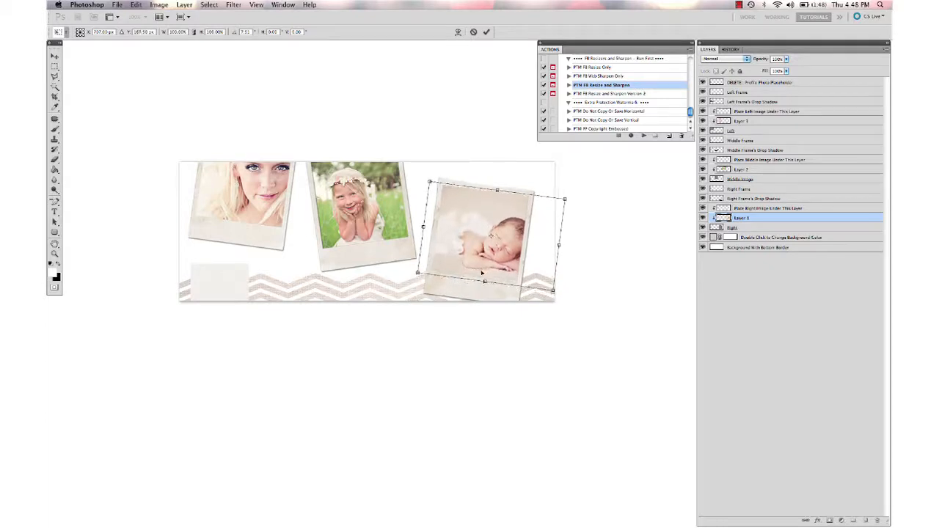
key(Return)
drag(498, 265, 473, 267)
- Rotate the bride photo about 7° clockwise, scale it to about 95% and reposition it in the left frame
super+click(271, 210)
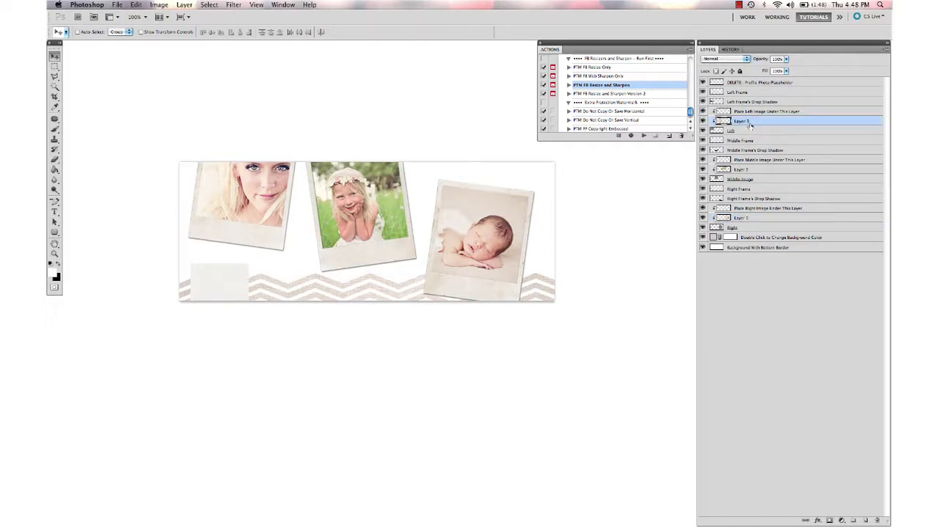
key(super+t)
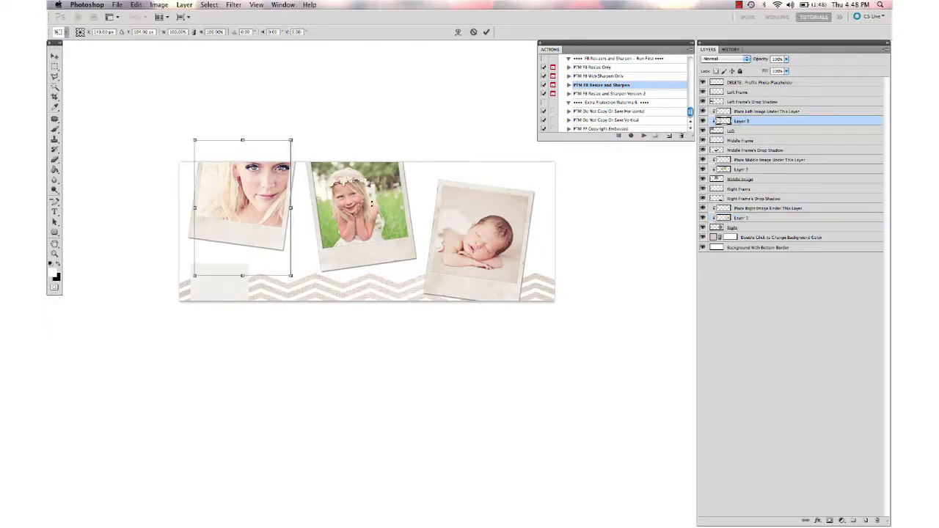
drag(355, 204, 354, 217)
drag(248, 243, 243, 254)
drag(181, 279, 186, 272)
drag(235, 237, 235, 233)
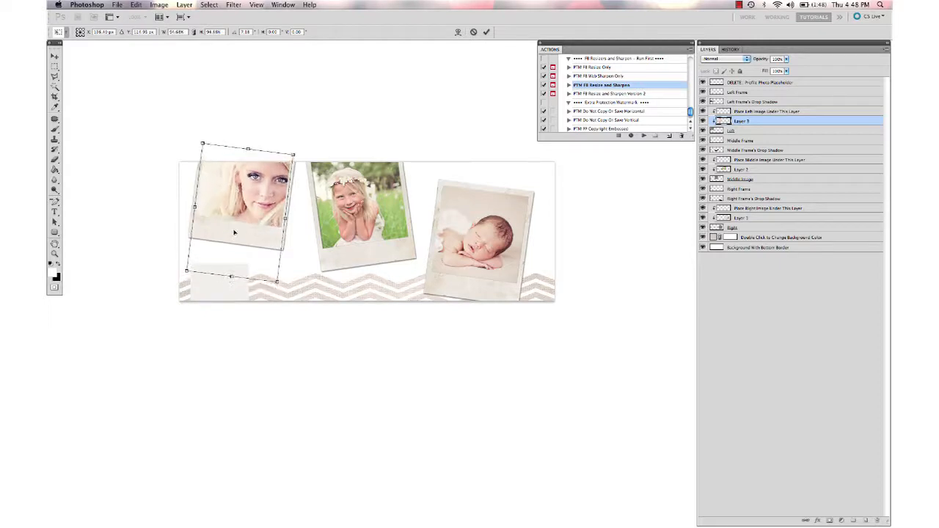
key(Return)
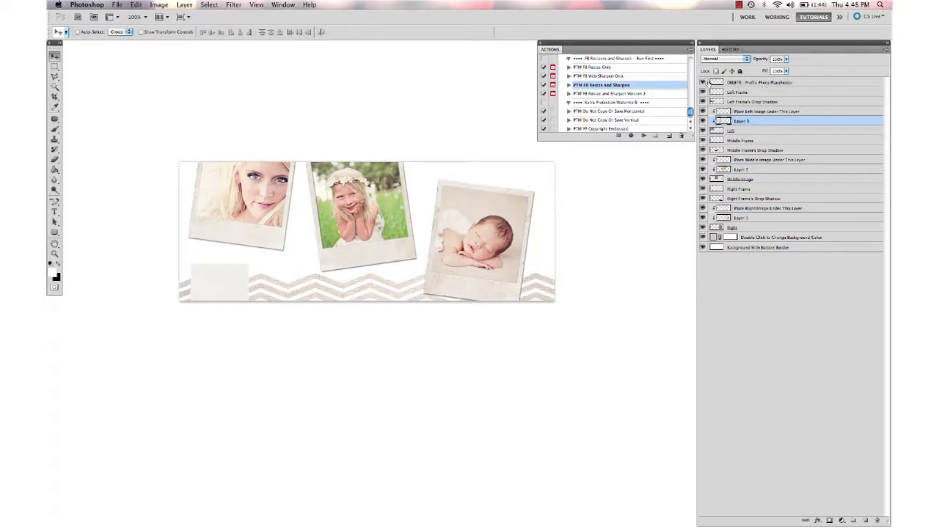
- Toggle the "DELETE: Profile Photo Placeholder" layer to preview the profile photo area, leaving the layer hidden
click(743, 84)
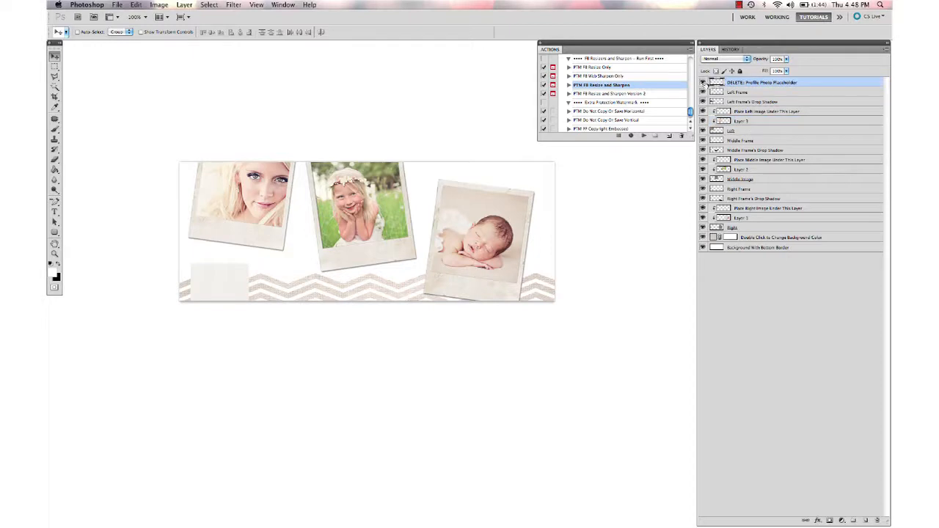
click(702, 83)
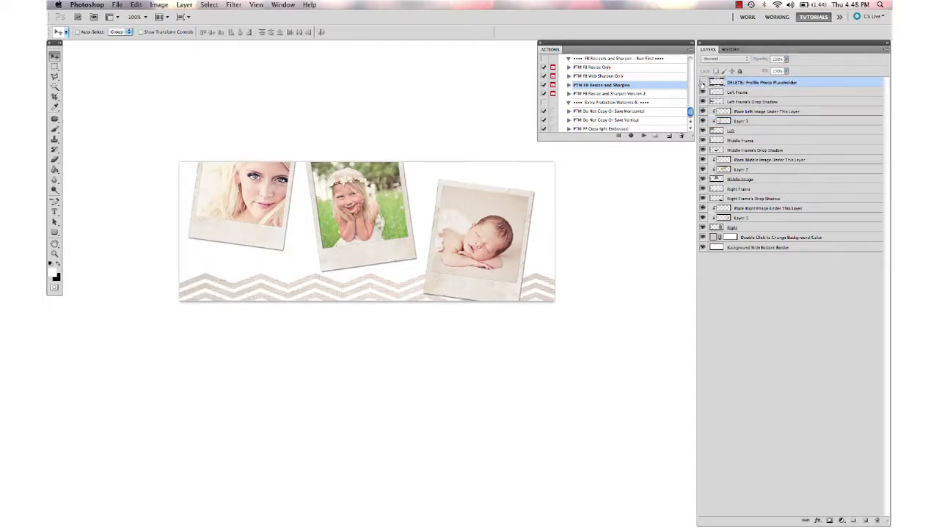
click(703, 84)
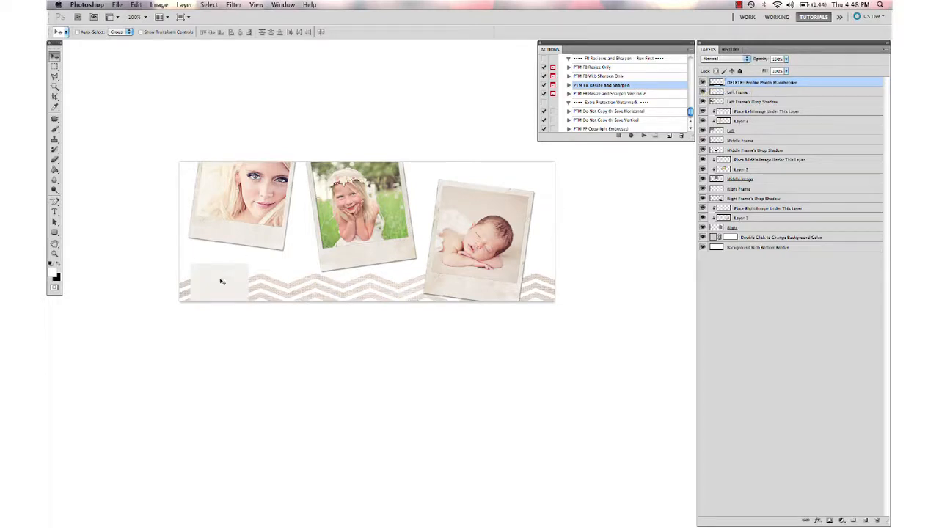
click(703, 84)
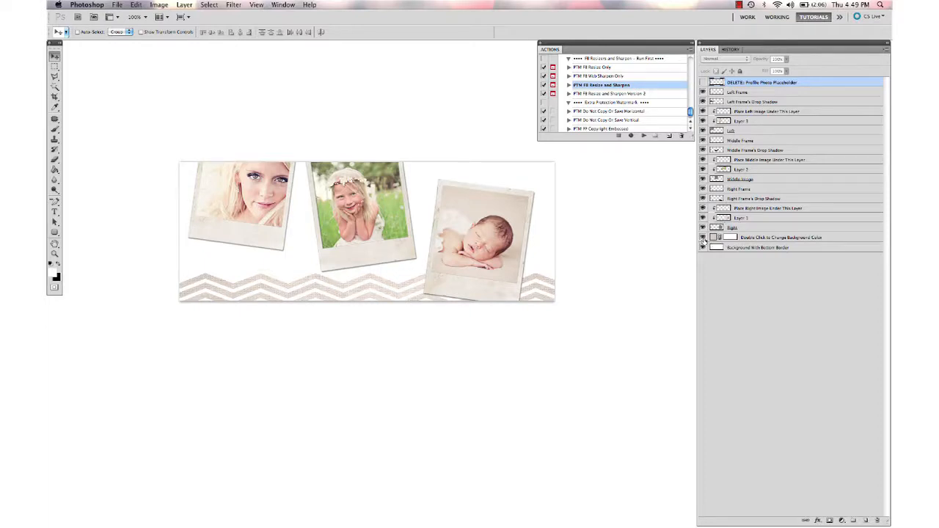
- Open the fill color of the "Double Click to Change Background Color" layer and sample green from the grass in the middle photo
click(737, 239)
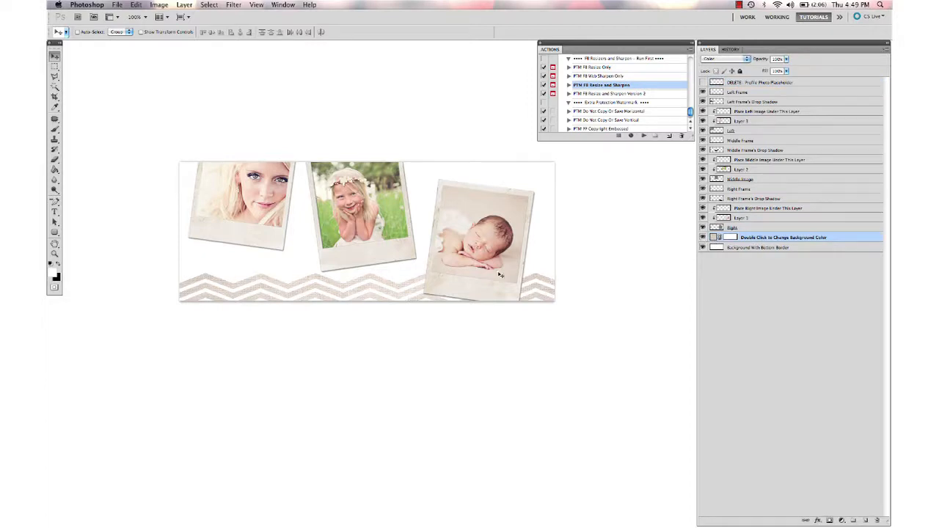
double_click(712, 239)
drag(715, 329, 514, 266)
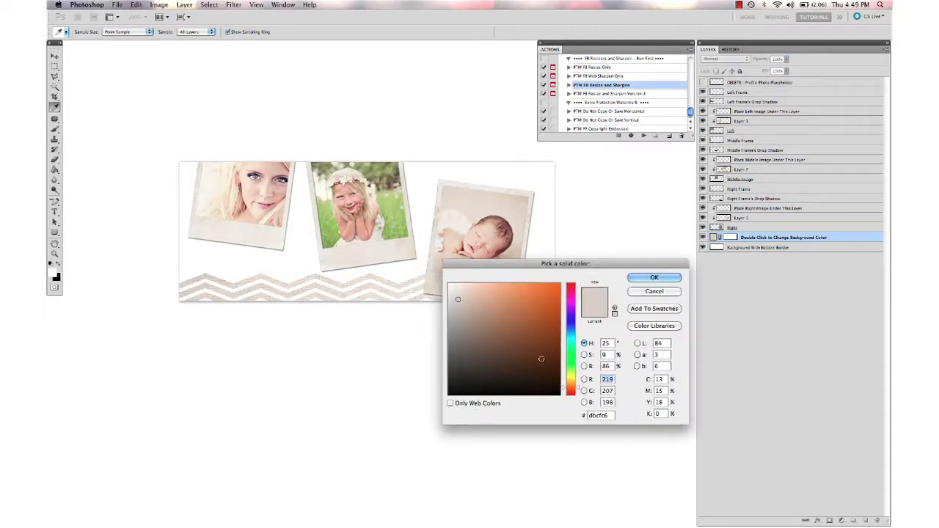
click(402, 225)
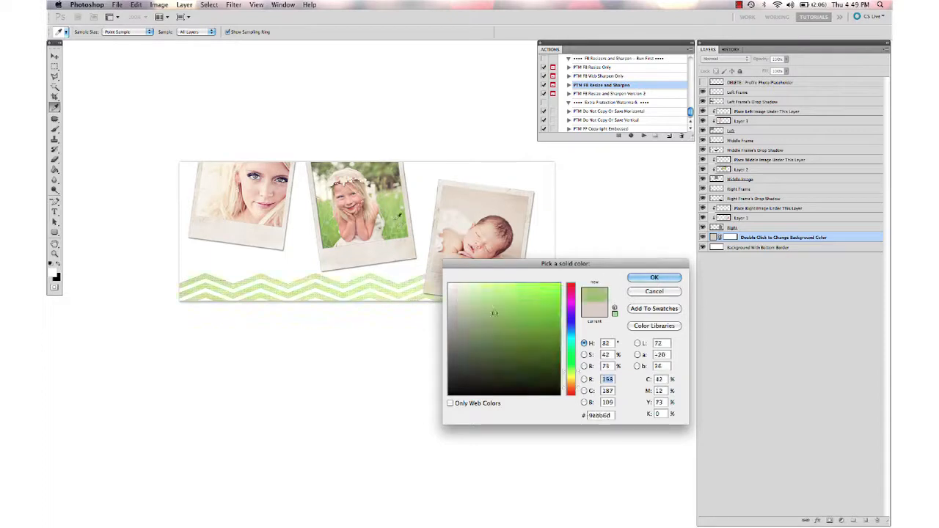
click(384, 215)
- Set the background fill color to dark teal #293e41, move the color picker clear of the cover design and apply the color
click(509, 342)
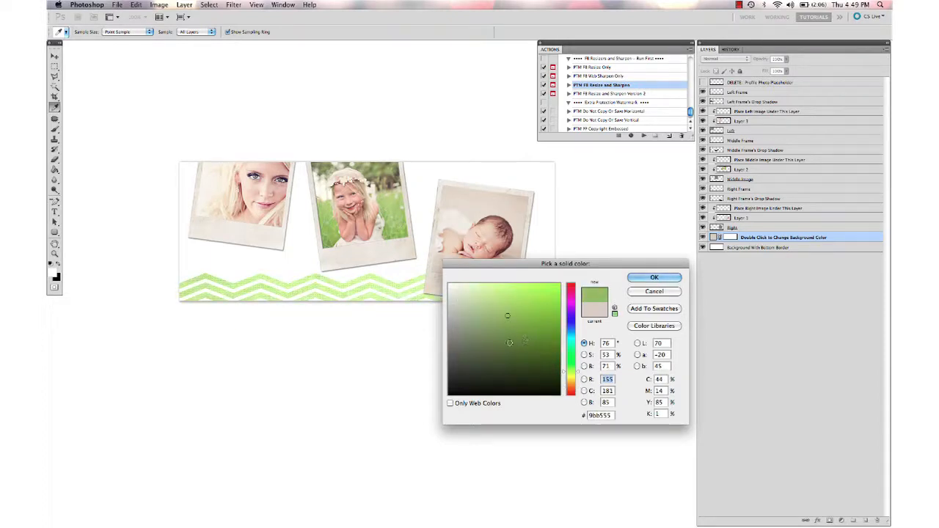
drag(572, 353, 576, 339)
click(484, 349)
click(488, 367)
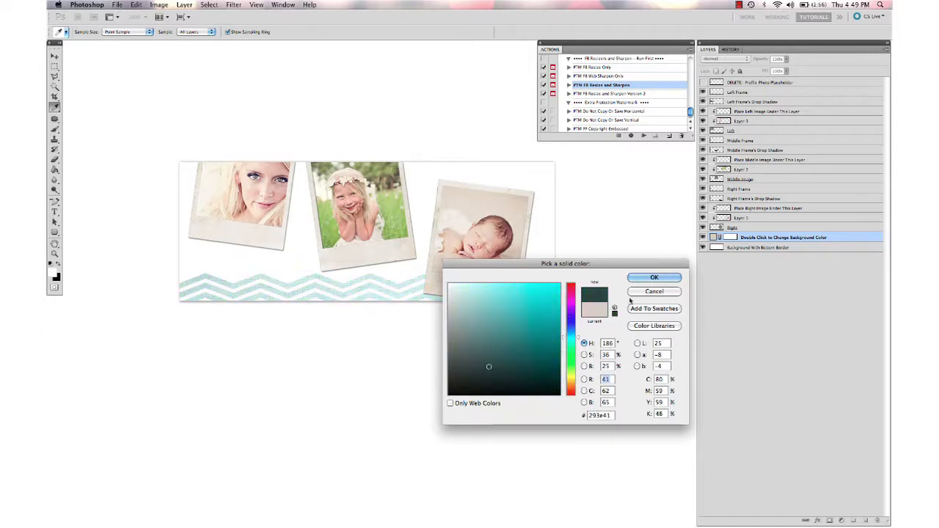
drag(594, 265, 586, 314)
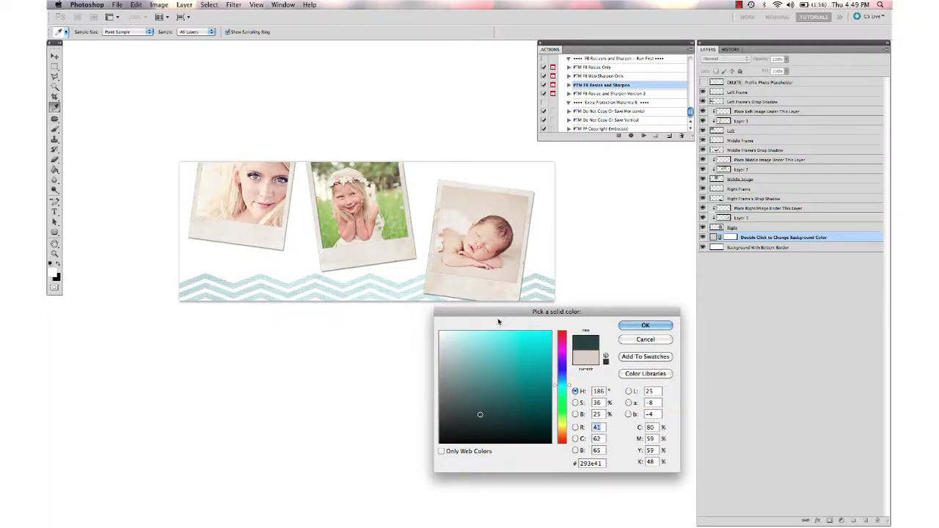
click(644, 326)
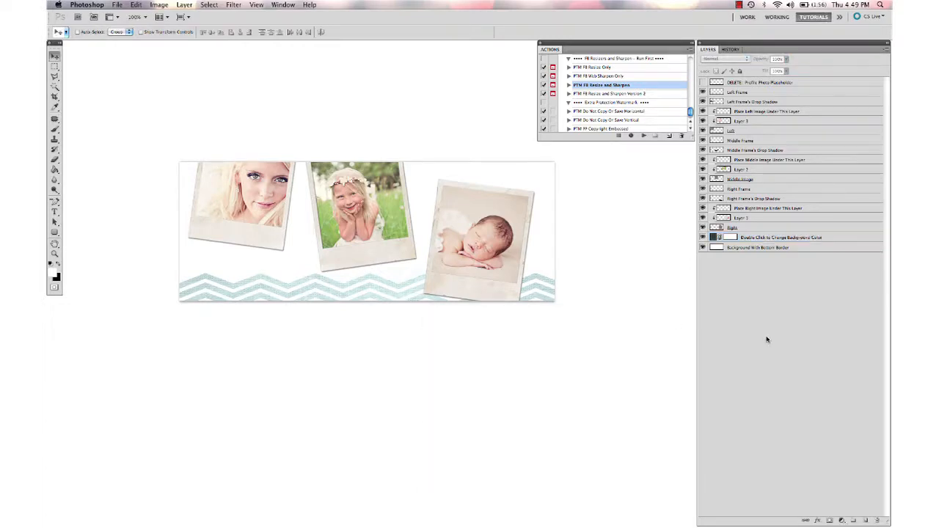